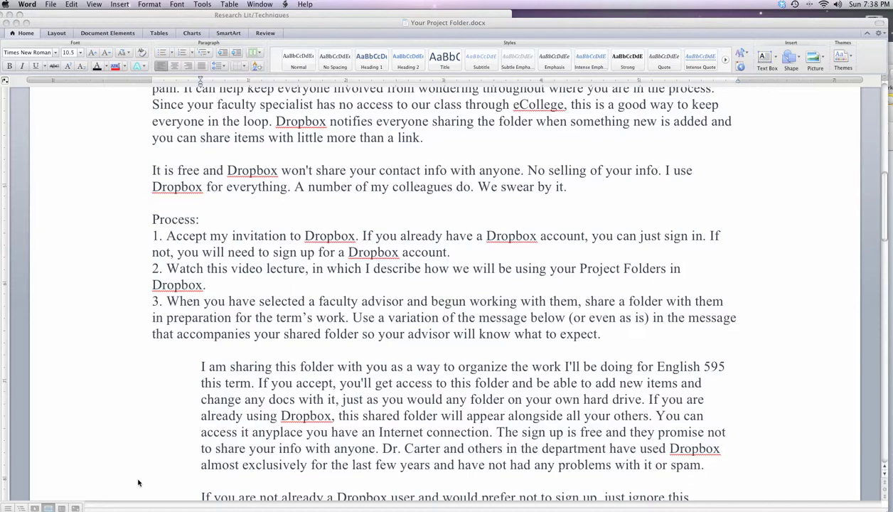
- Highlight "Accept my invitation to Dropbox" in item 1 of the Process list
scroll(351, 283, "up", 5)
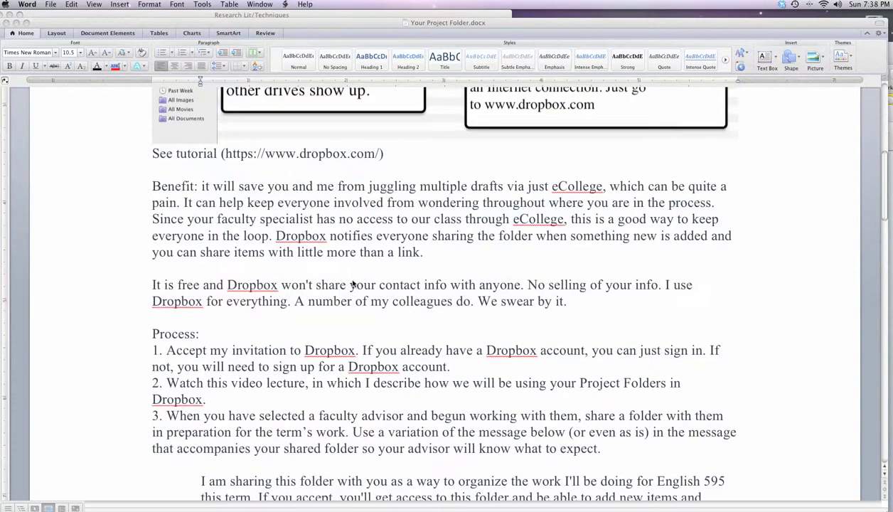
scroll(351, 283, "down", 5)
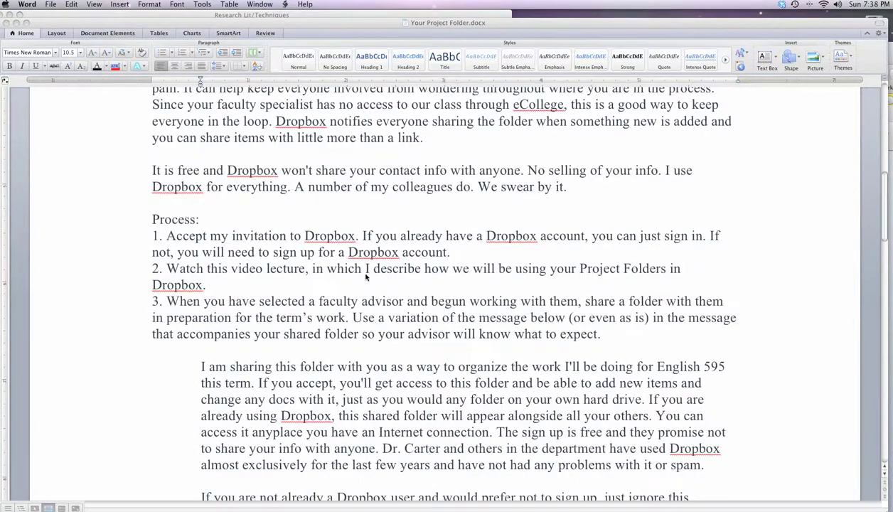
scroll(367, 278, "down", 1)
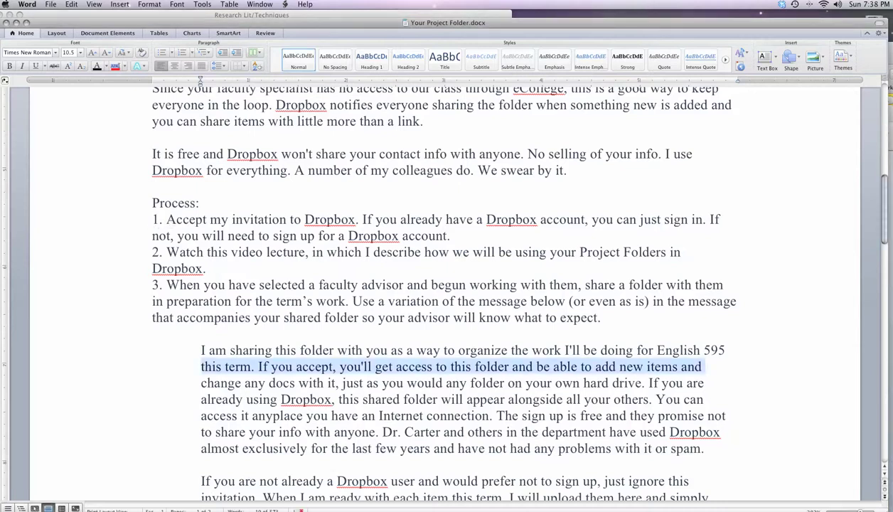
left_click_drag(166, 220, 355, 220)
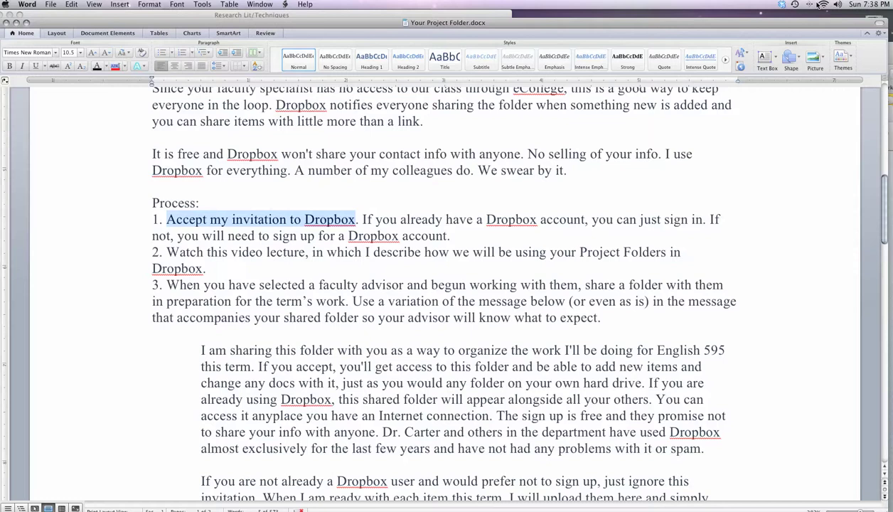
- Open the Dropbox folder in Finder and go through Projects and English 595 under Fall 2012 to Project Folders
left_click(783, 4)
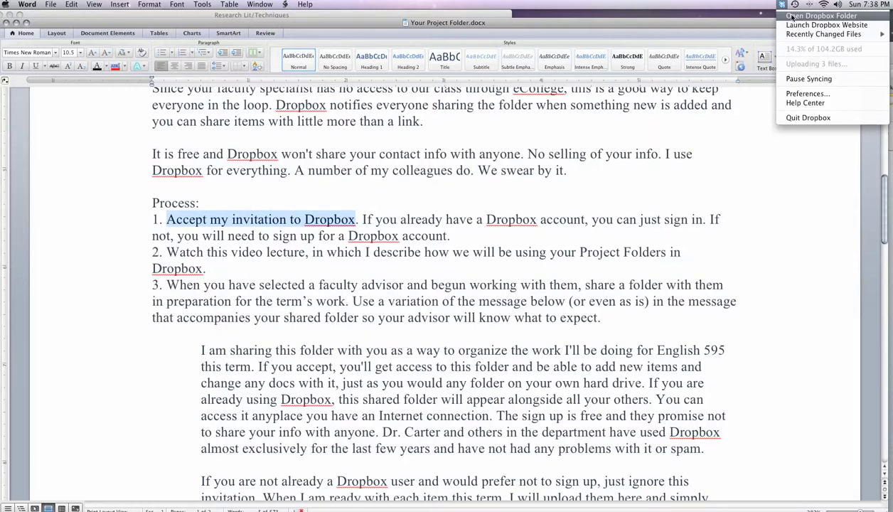
left_click(793, 16)
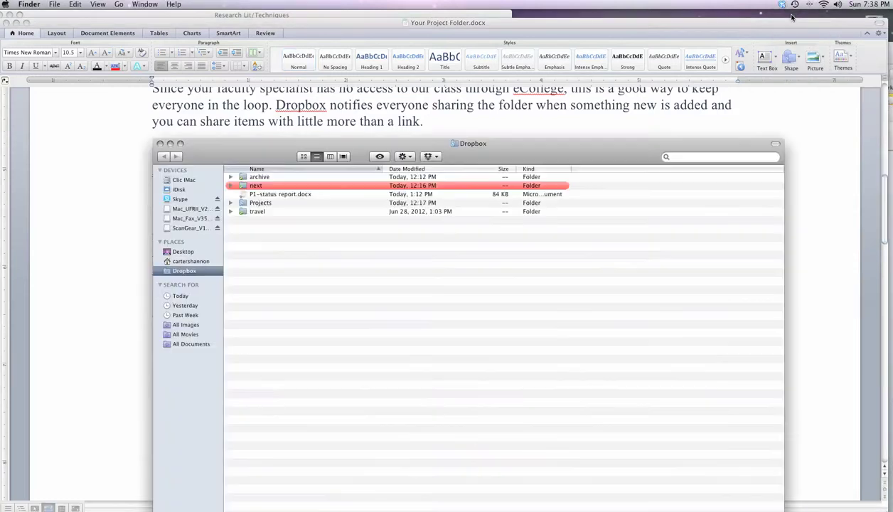
left_click_drag(288, 159, 328, 113)
double_click(299, 156)
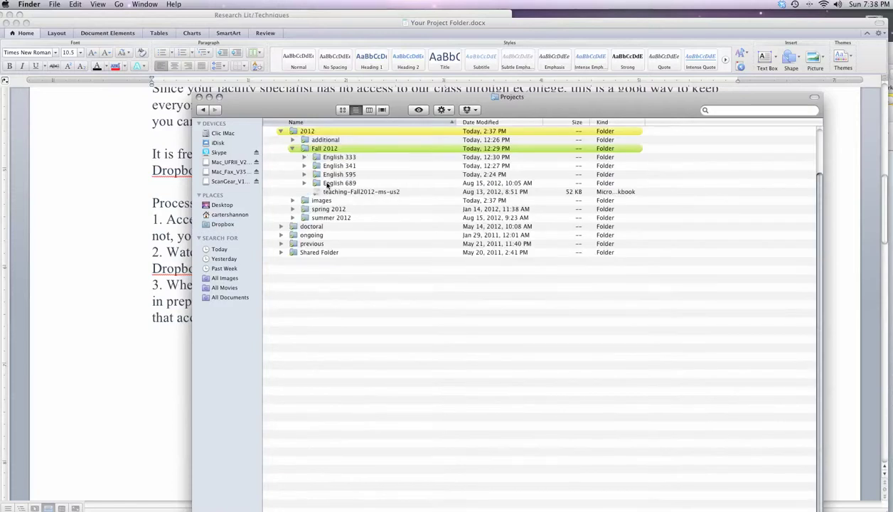
double_click(336, 175)
left_click(310, 148)
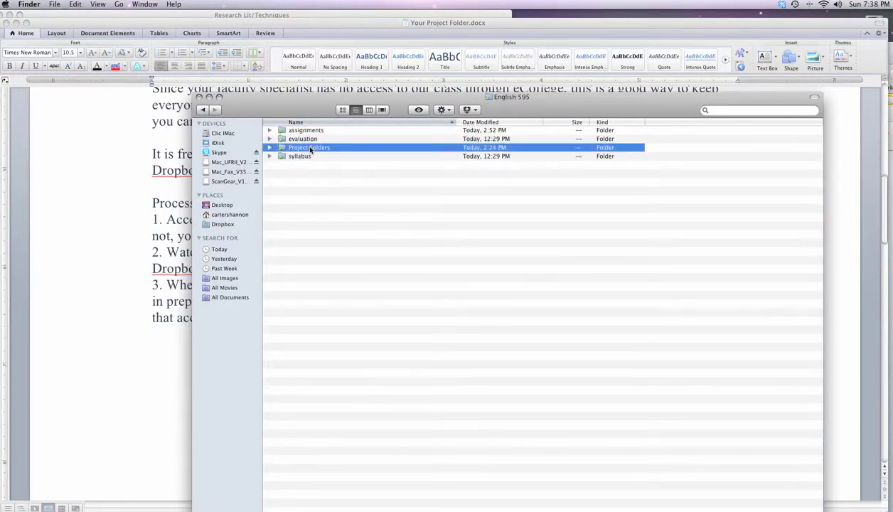
double_click(310, 148)
- Open the Dropbox sharing invitation for the first student's 595 Project Folder
left_click(310, 132)
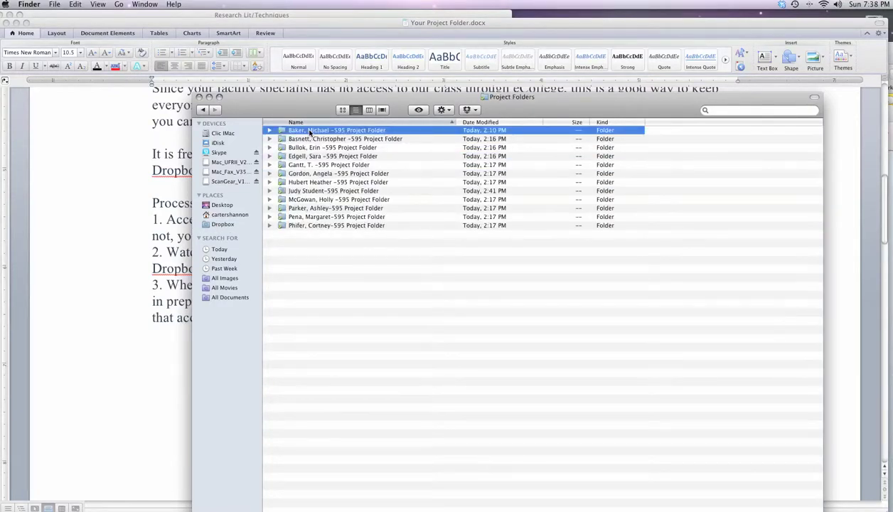
right_click(293, 132)
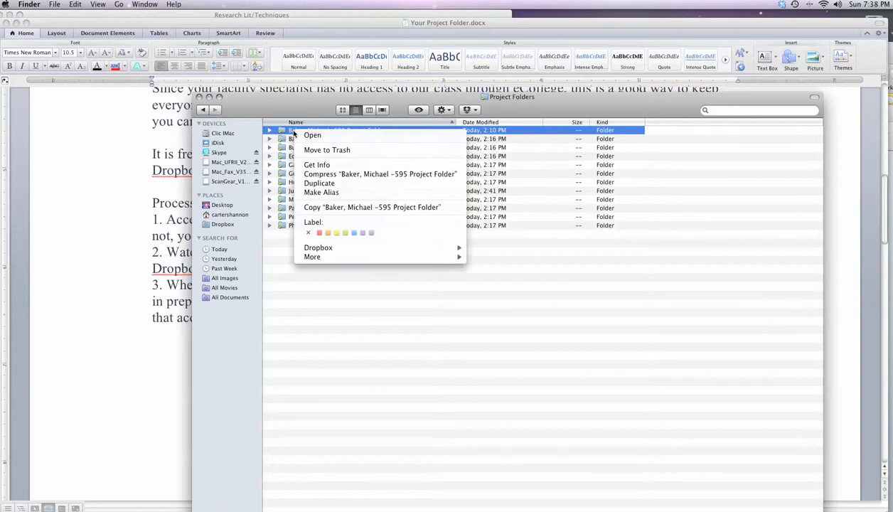
mouse_move(316, 248)
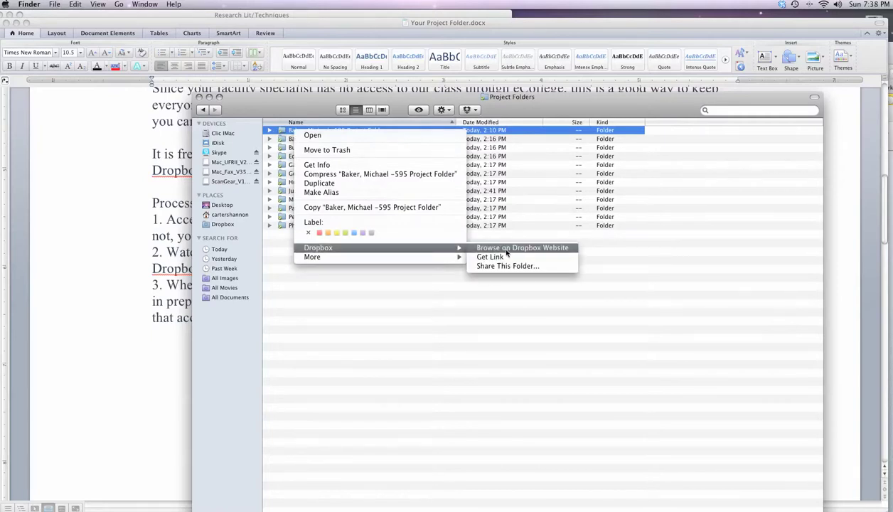
left_click(505, 268)
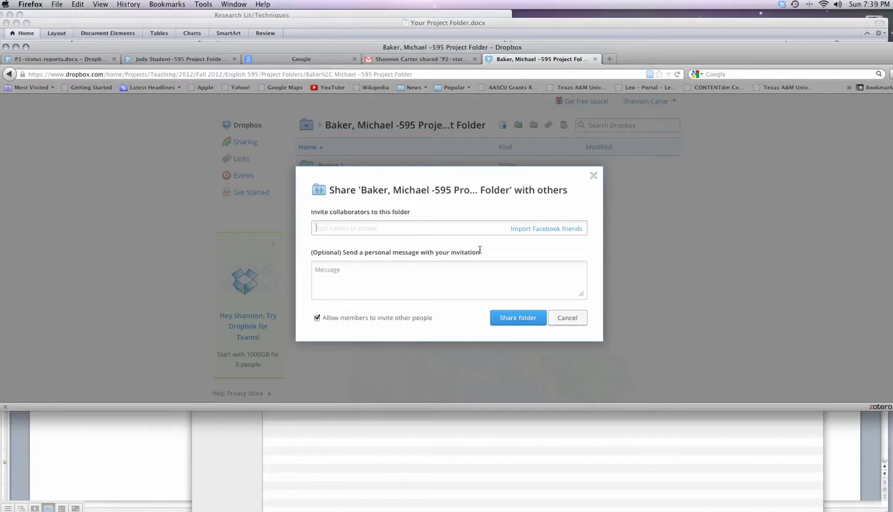
- View the Dropbox shared-file notification in Gmail and the list of Project Folders in Finder
left_click(403, 60)
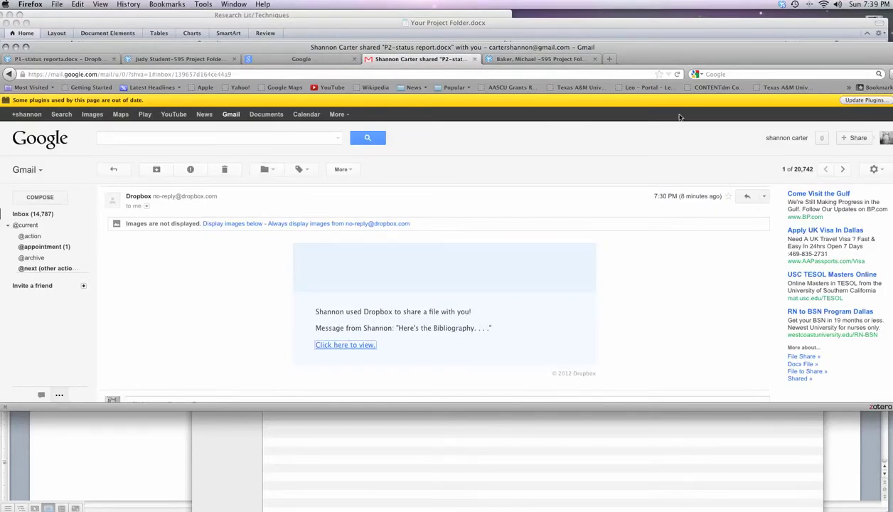
key("F3")
left_click(715, 336)
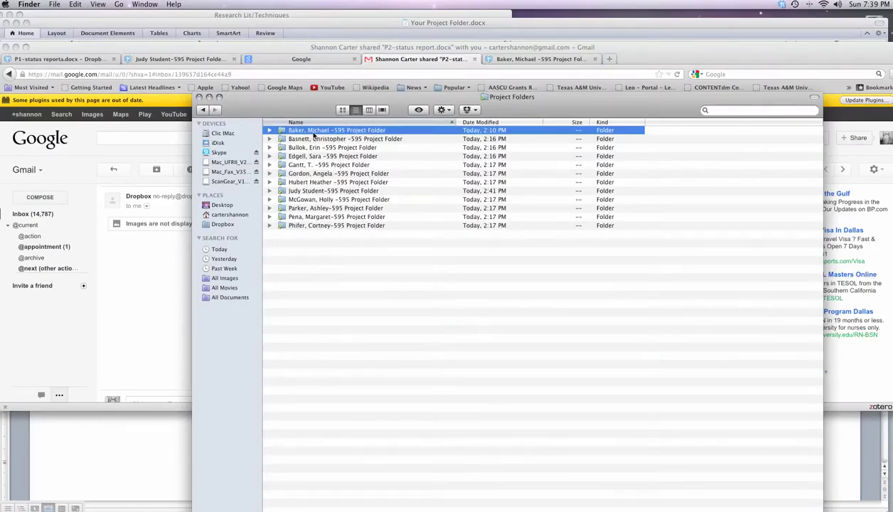
left_click(162, 280)
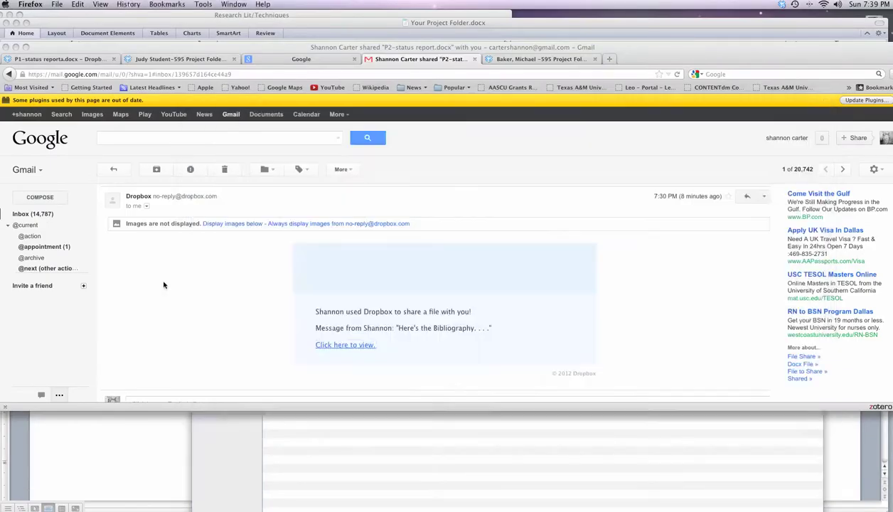
- Switch back to Your Project Folder.docx in Word and place the cursor after the Process heading
key("F9")
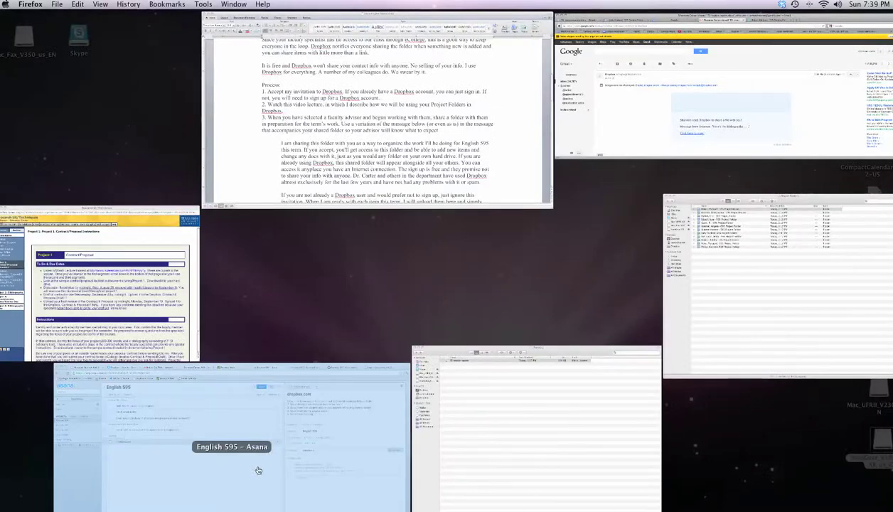
left_click(349, 145)
left_click_drag(167, 219, 356, 219)
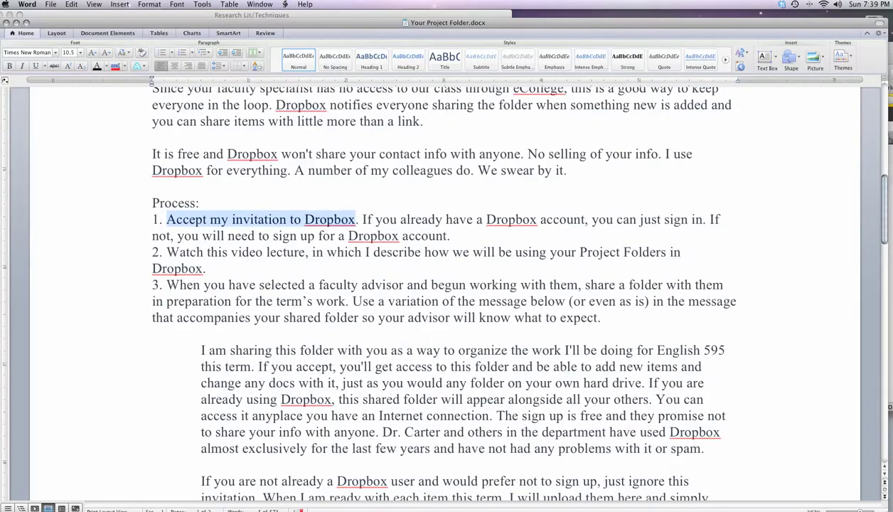
left_click(199, 202)
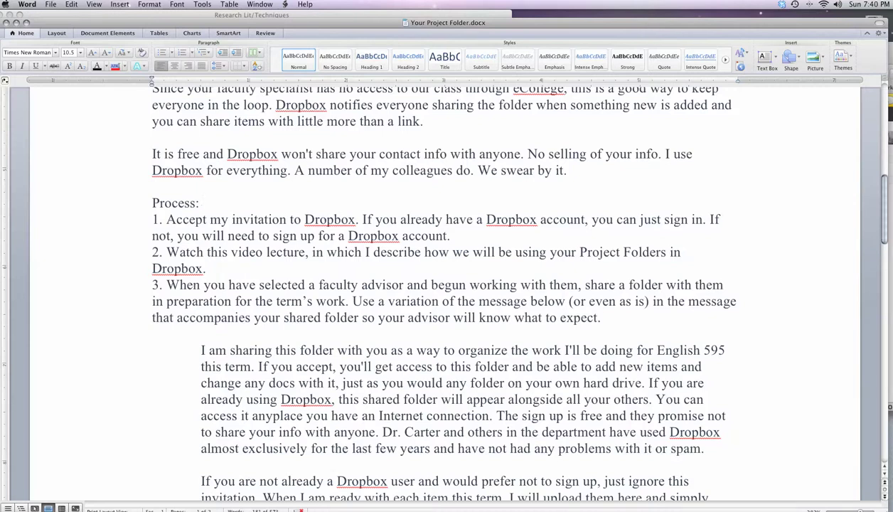
- Read through the Process items and the sample message to the faculty advisor, down to the closing paragraph about Status Reports
scroll(509, 288, "up", 3)
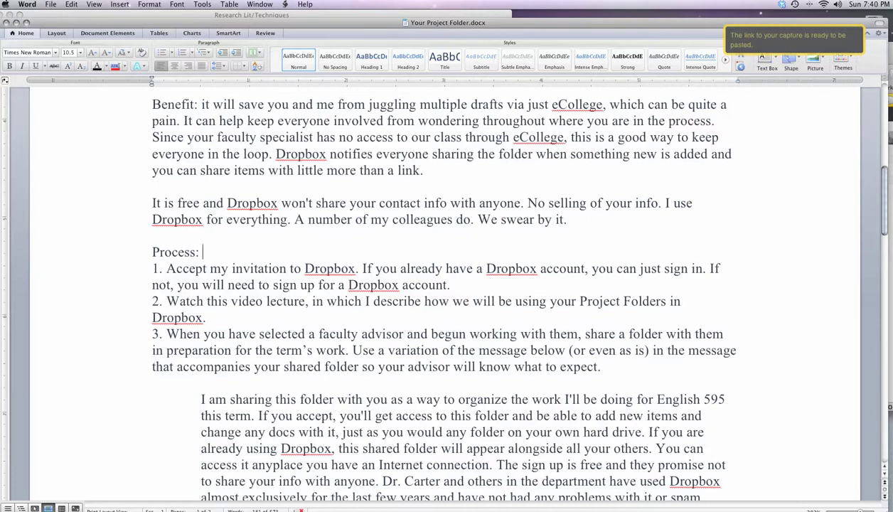
scroll(510, 288, "down", 2)
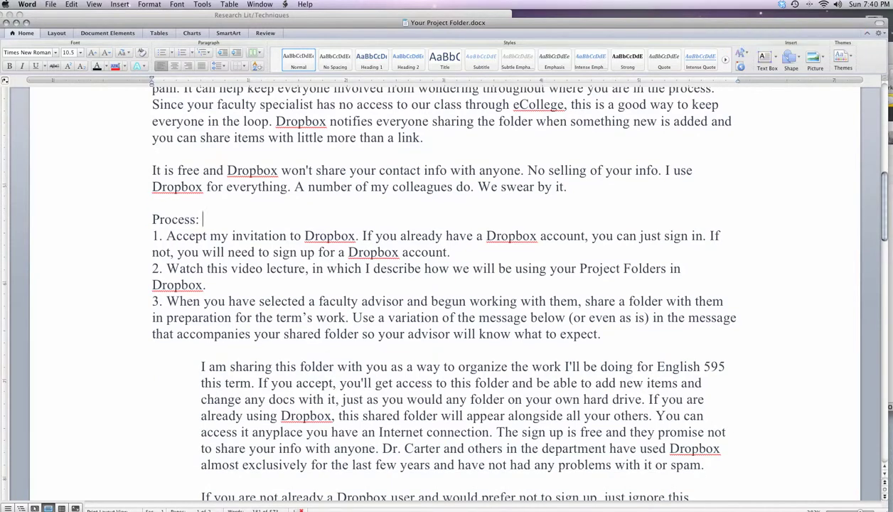
left_click(209, 285)
scroll(510, 288, "down", 2)
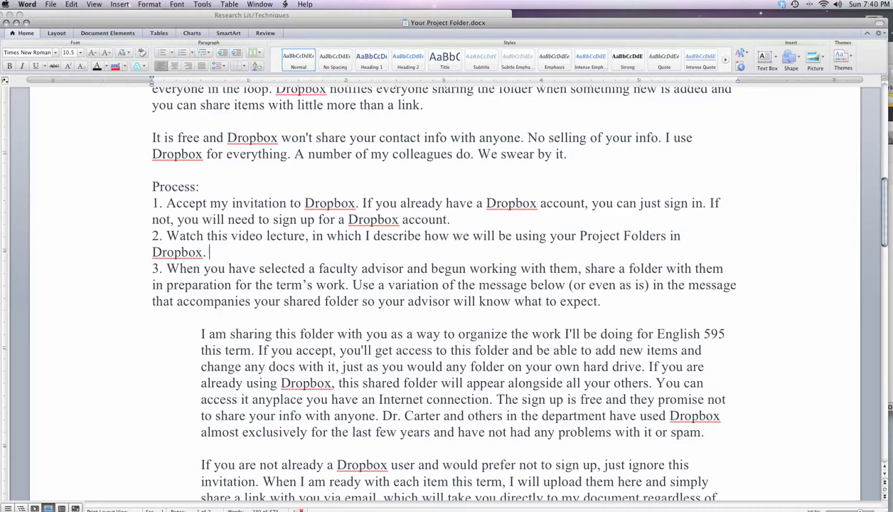
scroll(445, 288, "down", 1)
scroll(445, 288, "down", 2)
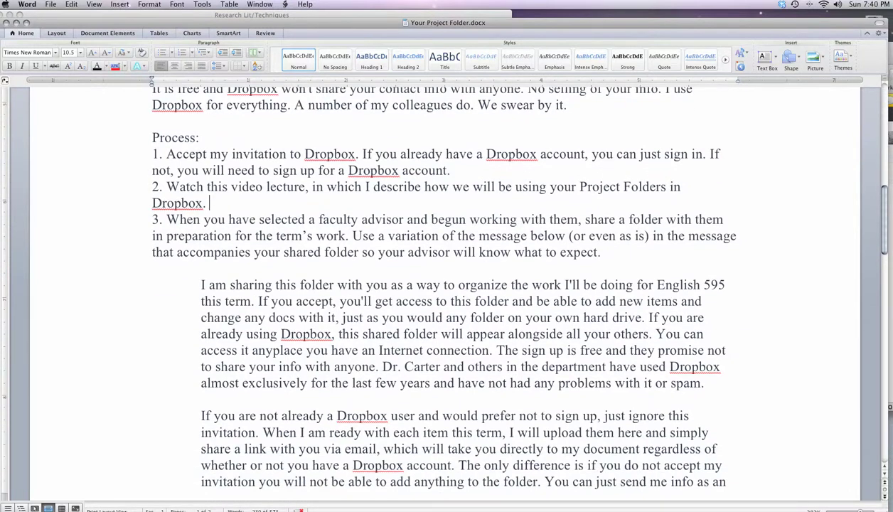
scroll(445, 288, "down", 2)
left_click(202, 252)
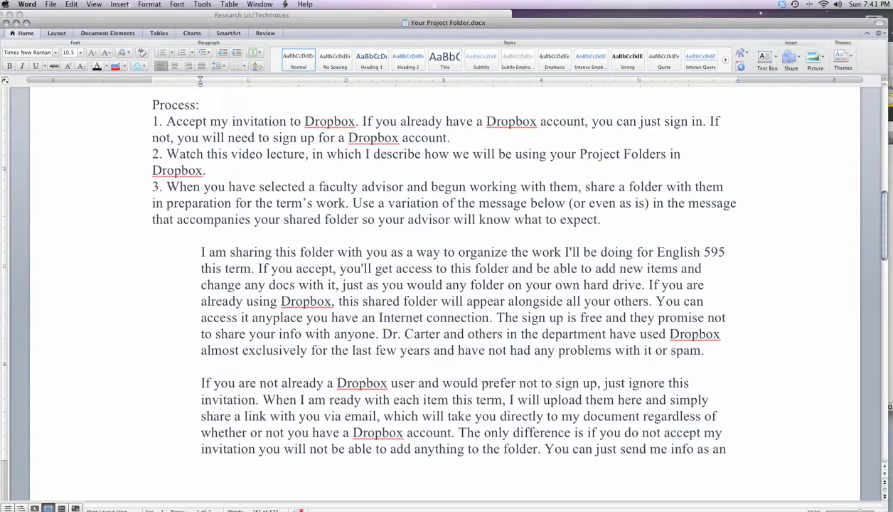
scroll(445, 269, "down", 5)
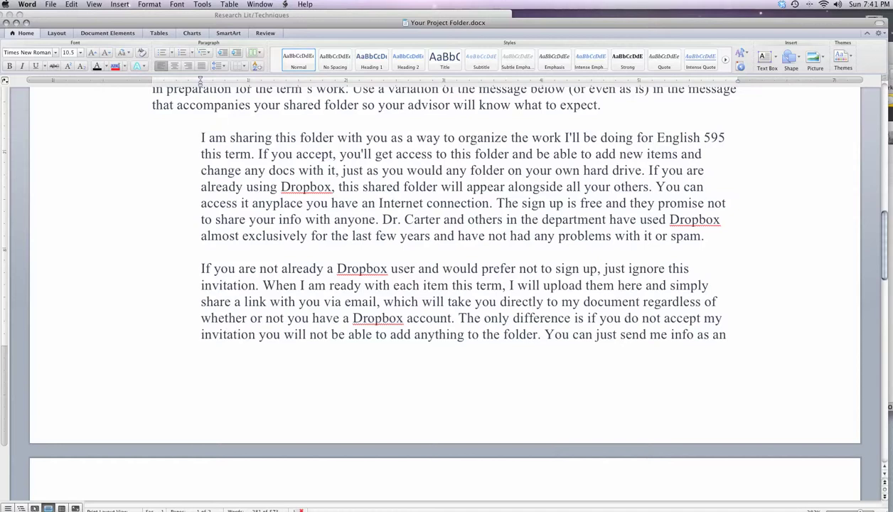
scroll(211, 261, "down", 8)
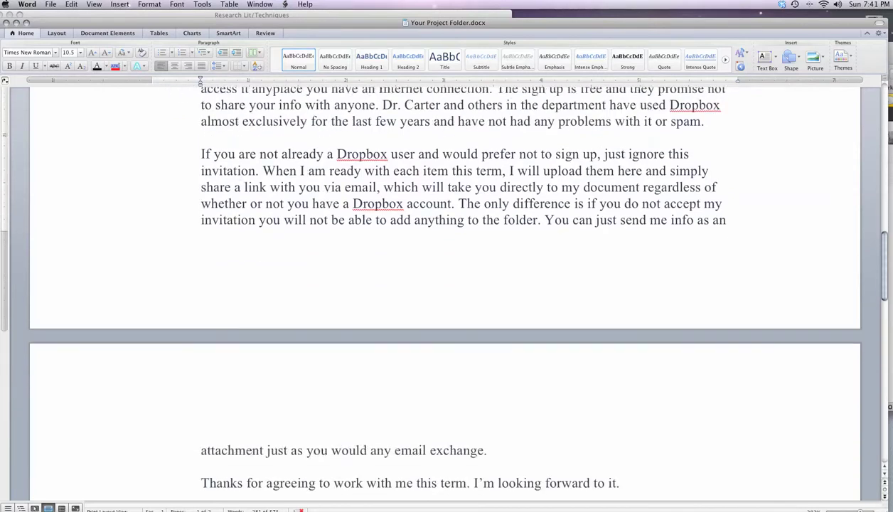
scroll(212, 261, "down", 5)
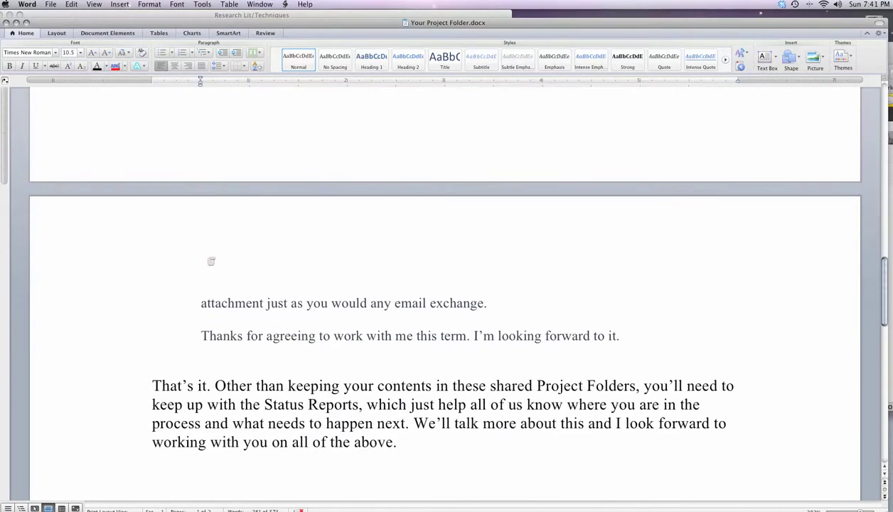